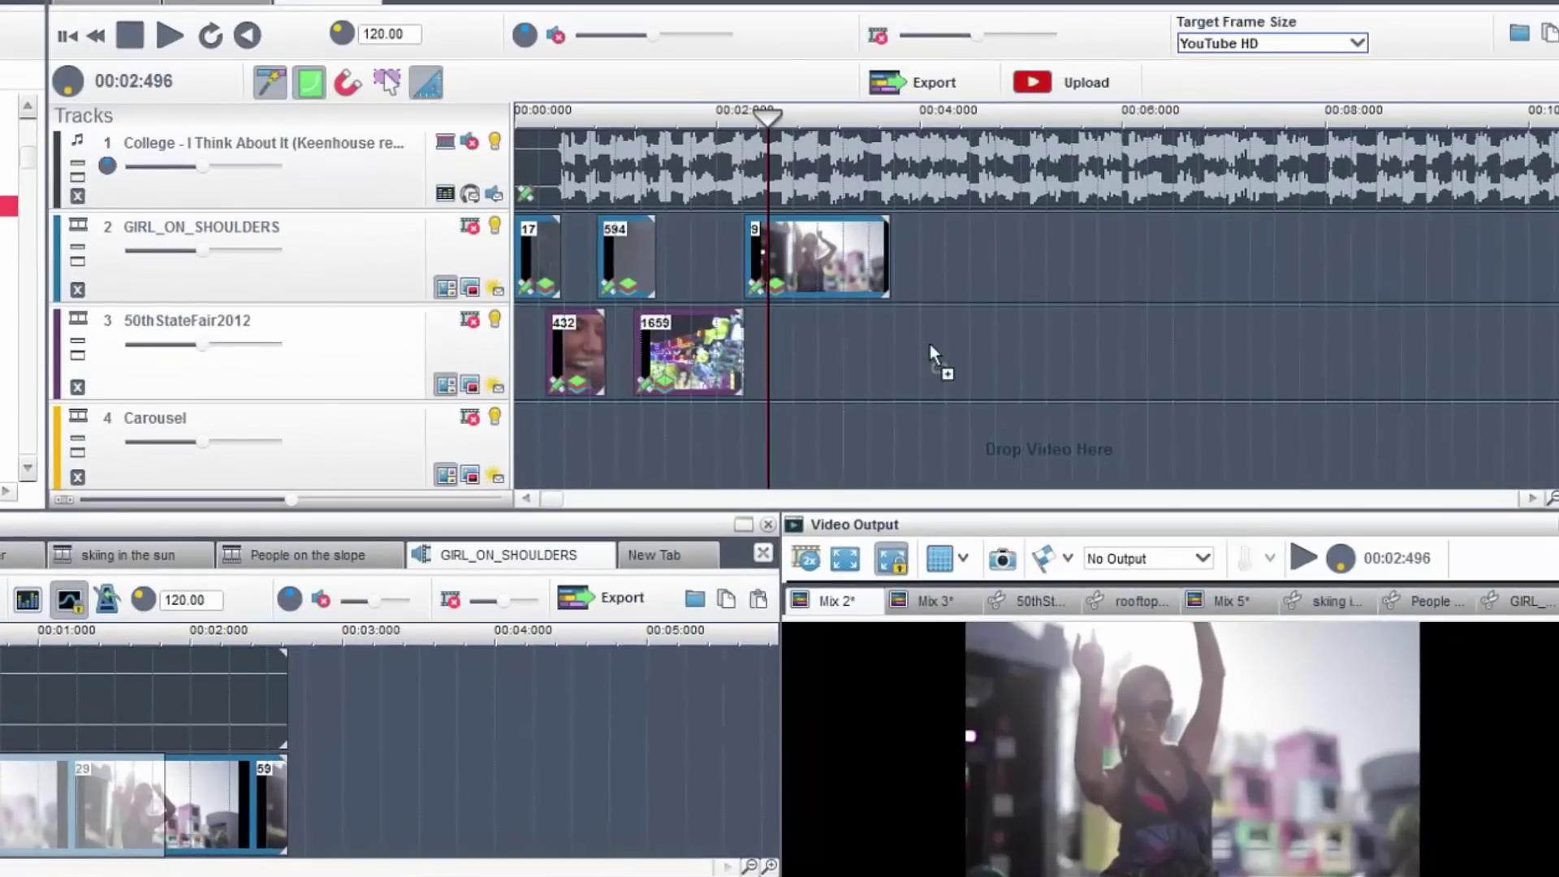
# Step: Place Carousel.mp4 on track 3 just after the 50thStateFair2012 clips and play the mix
pyautogui.moveTo(86, 315); pyautogui.dragTo(930, 345)
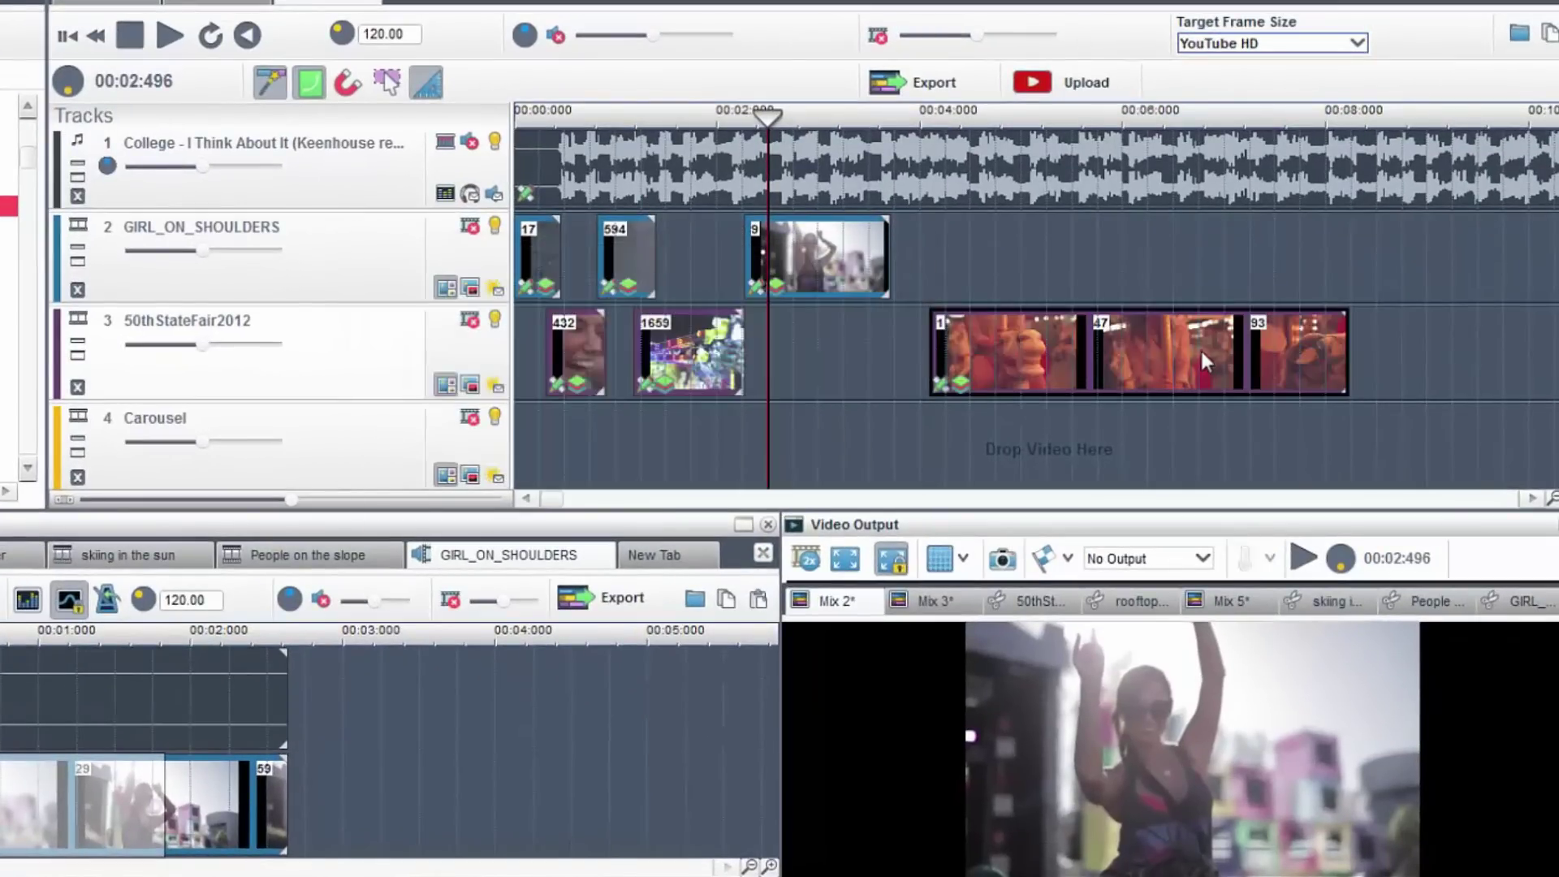
pyautogui.moveTo(1195, 350); pyautogui.dragTo(1158, 349)
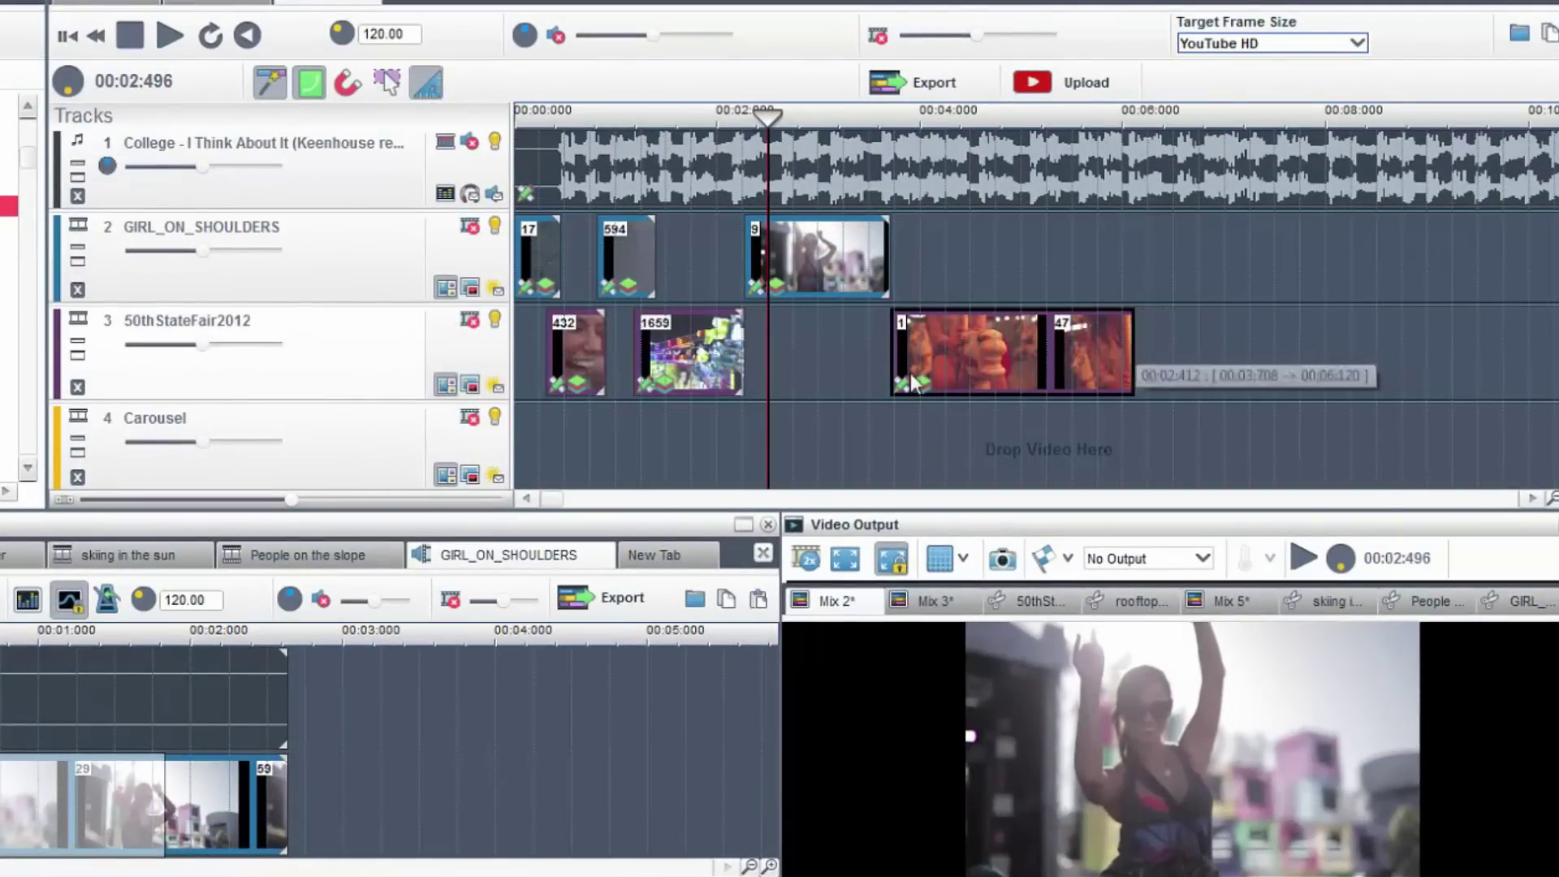
pyautogui.click(171, 35)
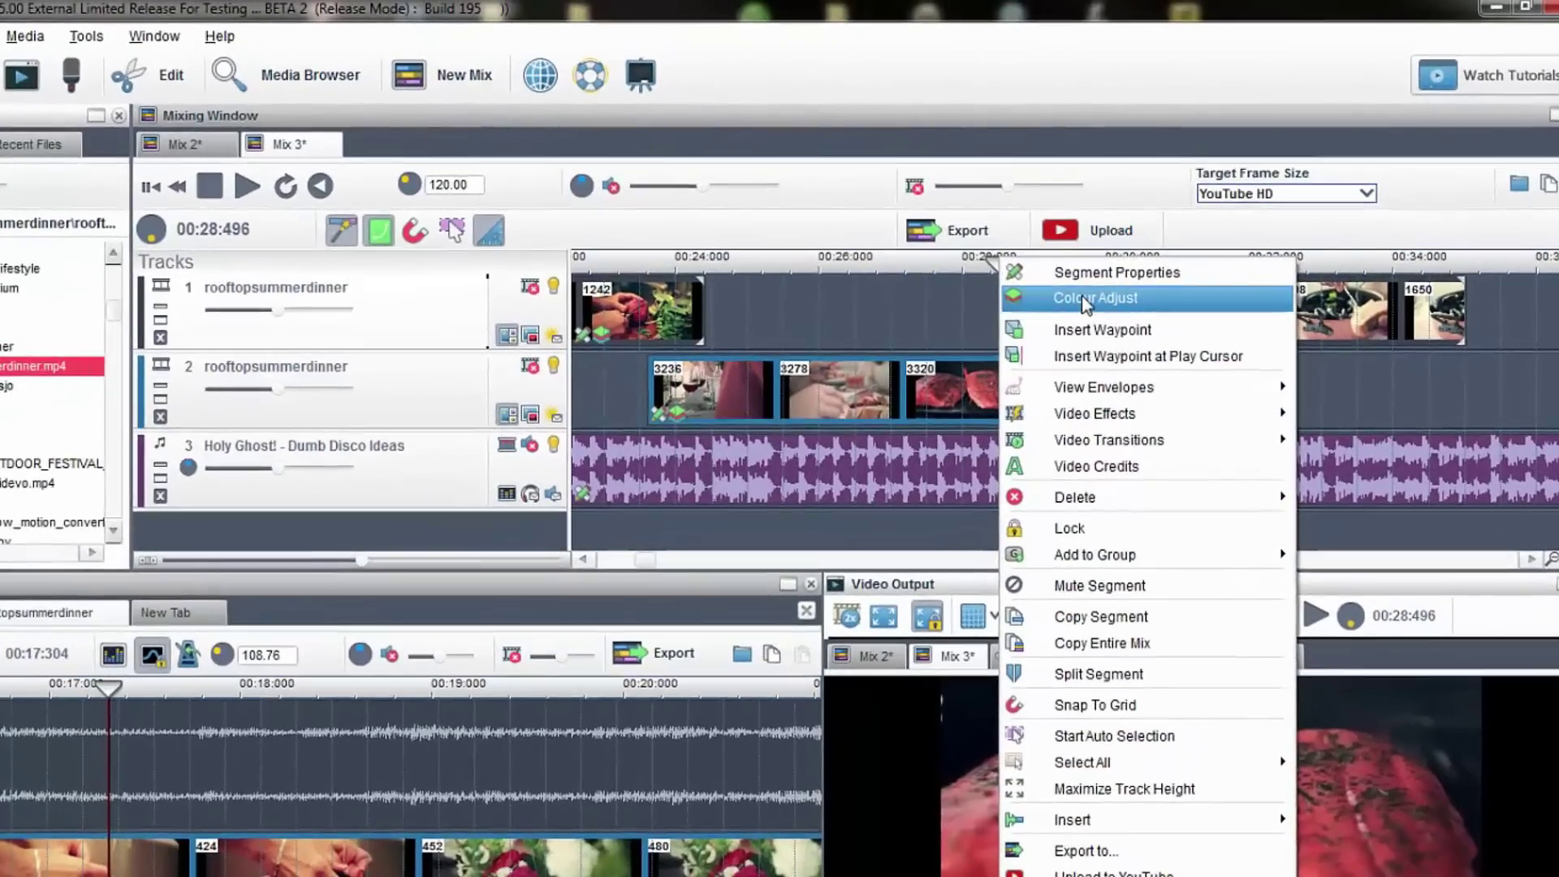
# Step: Raise the salmon clip's gamma correction to 27.5% in Colour Adjust
pyautogui.click(1082, 296)
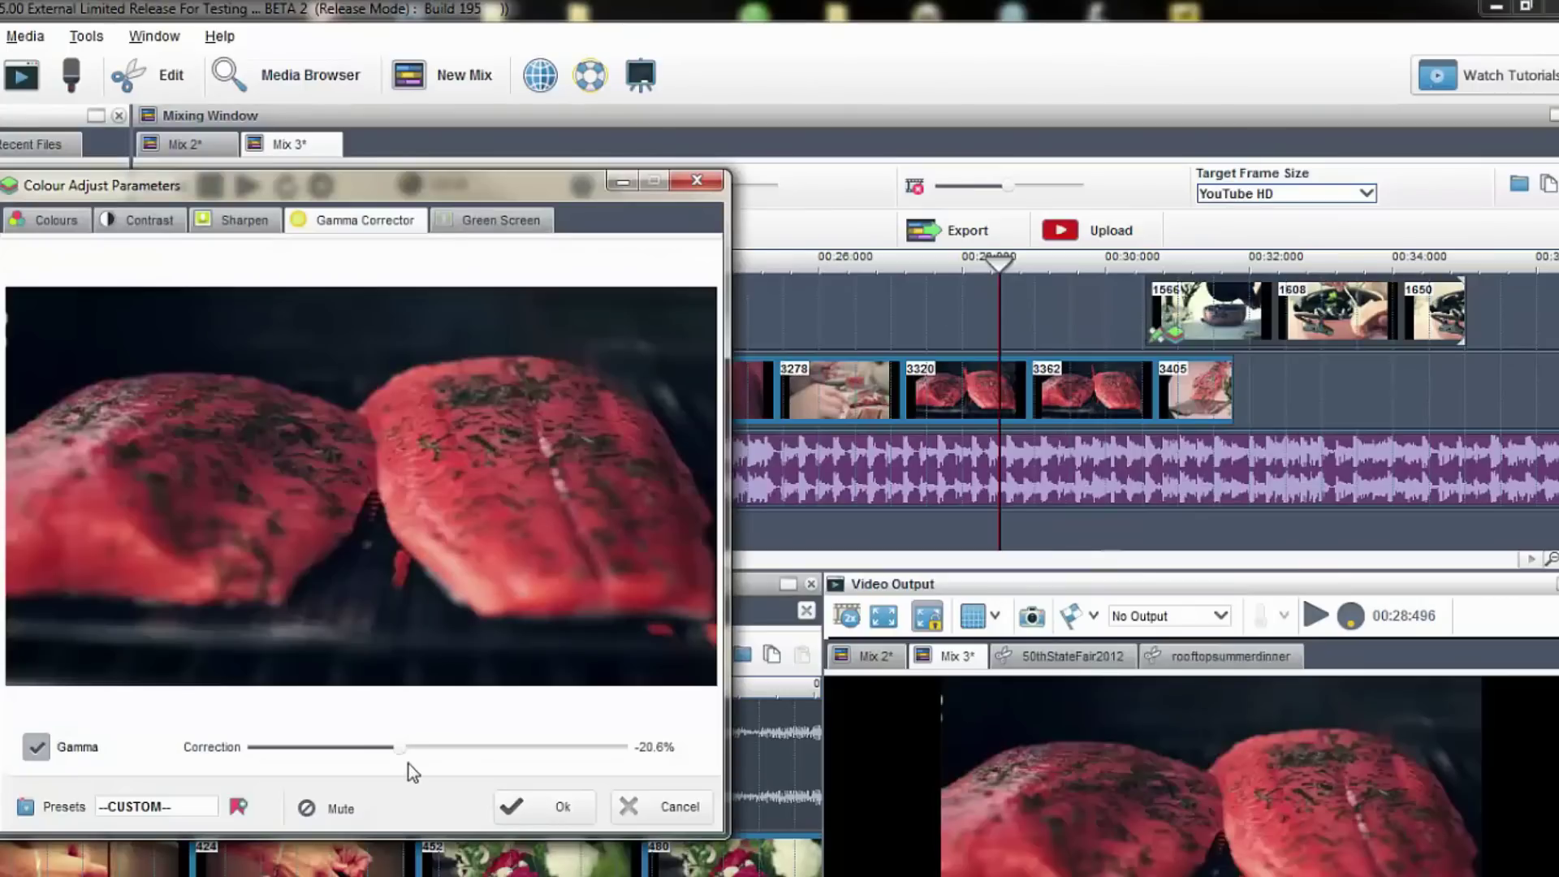
pyautogui.moveTo(402, 748); pyautogui.dragTo(494, 749)
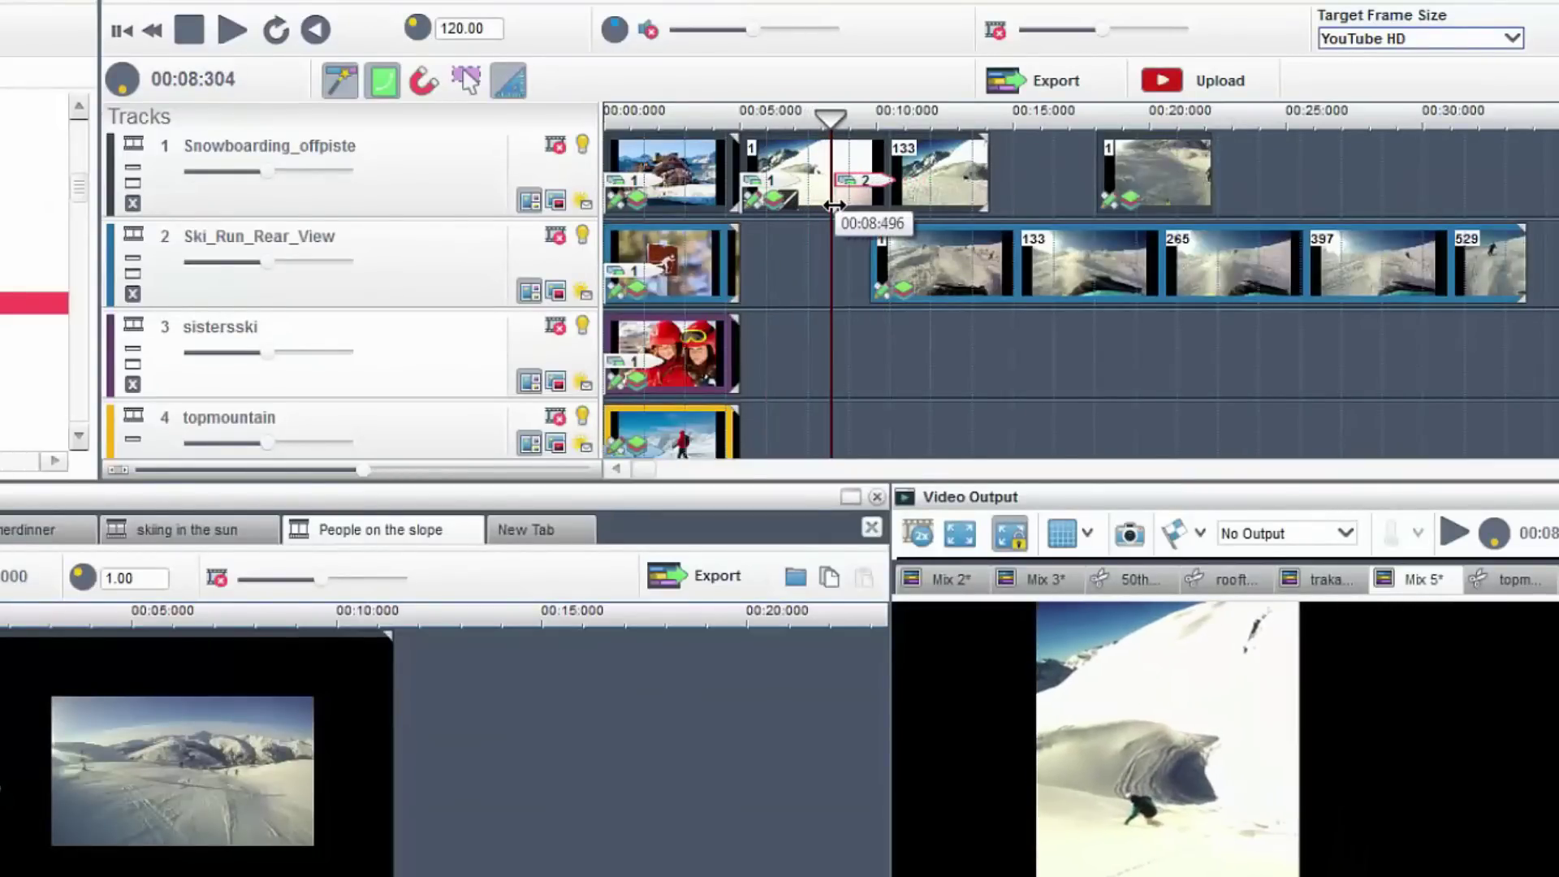
# Step: Pan the Ski_Run_Rear_View clip's picture rightward in its frame editor
pyautogui.doubleClick(938, 277)
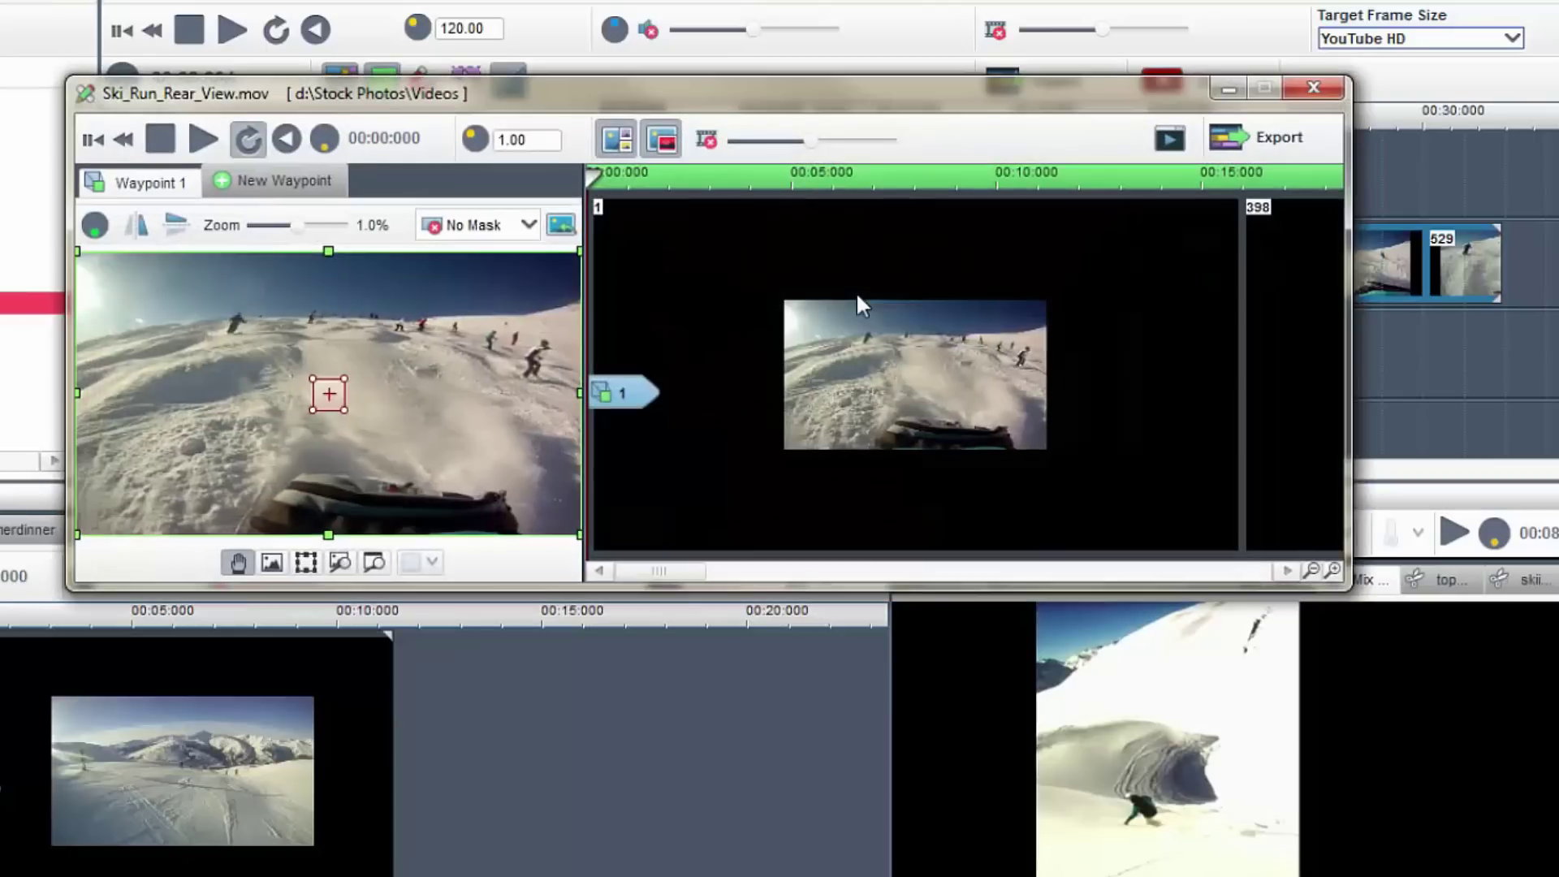
pyautogui.moveTo(384, 342); pyautogui.dragTo(602, 342)
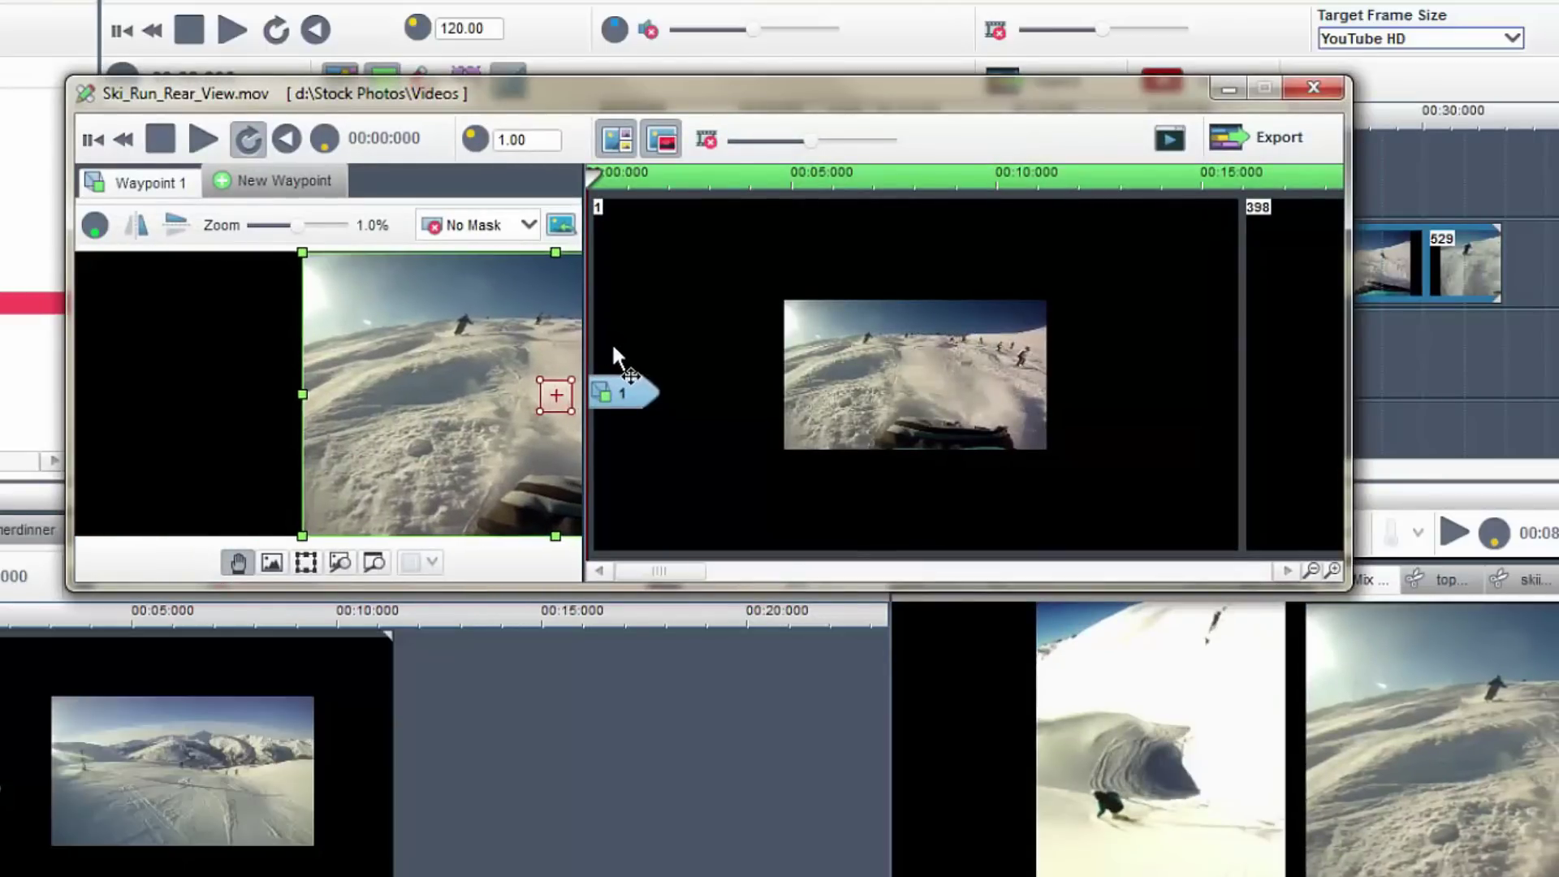